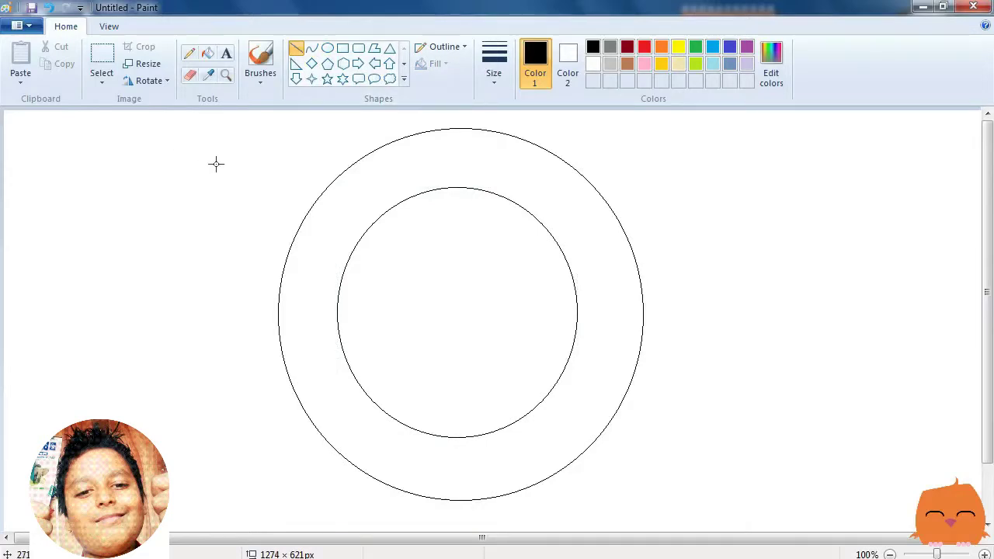
Draw two straight diagonal lines that cross near the centre of the circles and extend beyond the outer circle on both sides.
mouse_move(210, 164)
left_mouse_down()
mouse_move(396, 271)
mouse_move(657, 453)
mouse_move(723, 475)
mouse_move(591, 547)
left_mouse_up()
left_click_drag(770, 481, 749, 469)
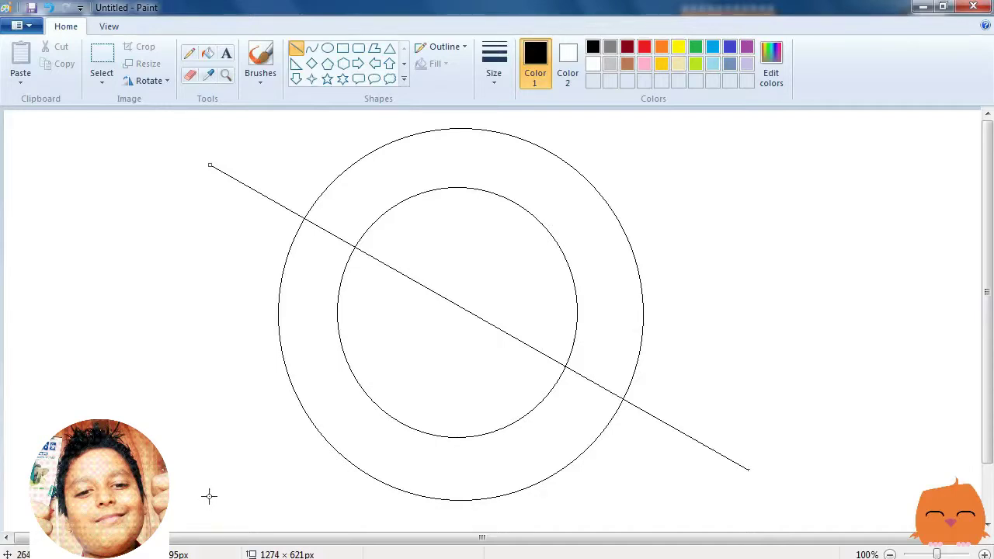
mouse_move(225, 503)
left_mouse_down()
mouse_move(349, 421)
mouse_move(646, 160)
mouse_move(705, 120)
mouse_move(690, 109)
mouse_move(691, 122)
mouse_move(705, 116)
left_mouse_up()
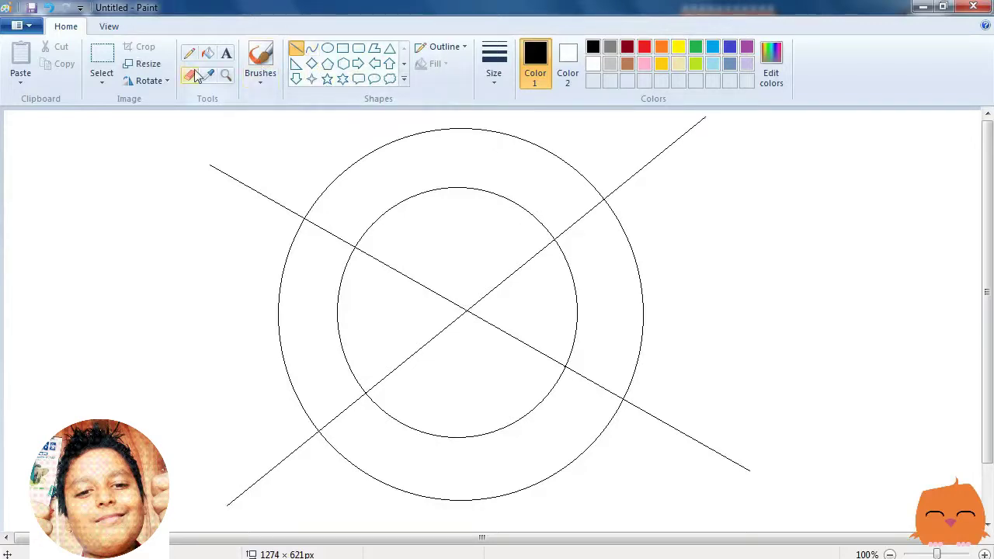
Erase the four ends of the diagonal lines that stick out beyond the outer circle.
left_click(225, 74)
left_click(275, 140)
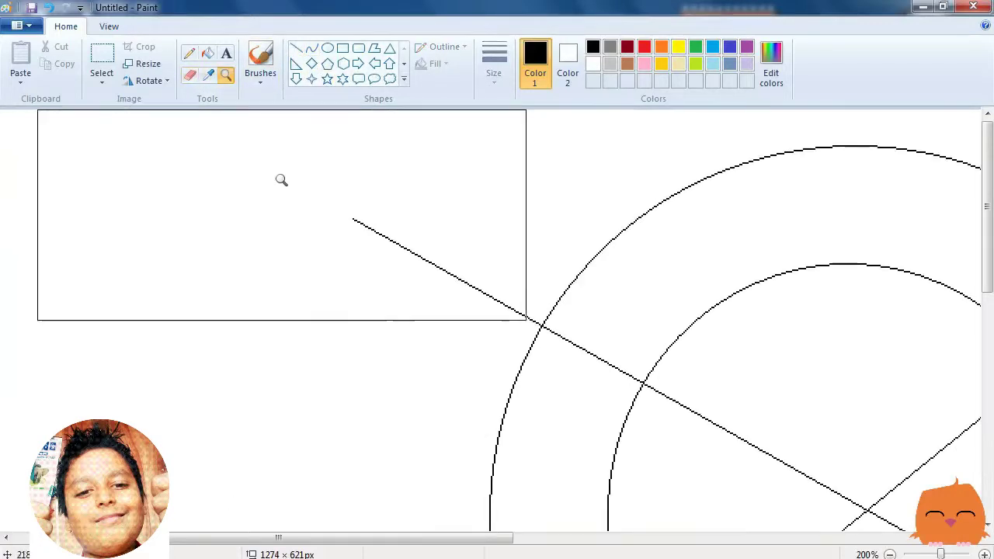
left_click(190, 74)
mouse_move(352, 197)
left_mouse_down()
mouse_move(370, 229)
mouse_move(523, 311)
left_mouse_up()
left_click_drag(987, 186, 986, 384)
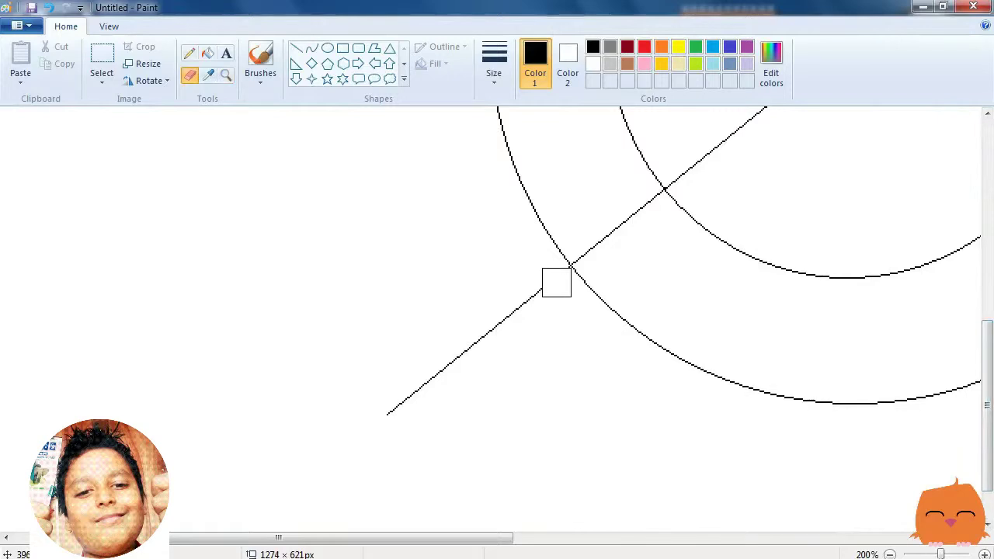
left_click_drag(556, 280, 332, 452)
mouse_move(500, 537)
left_mouse_down()
mouse_move(701, 465)
mouse_move(776, 465)
left_mouse_up()
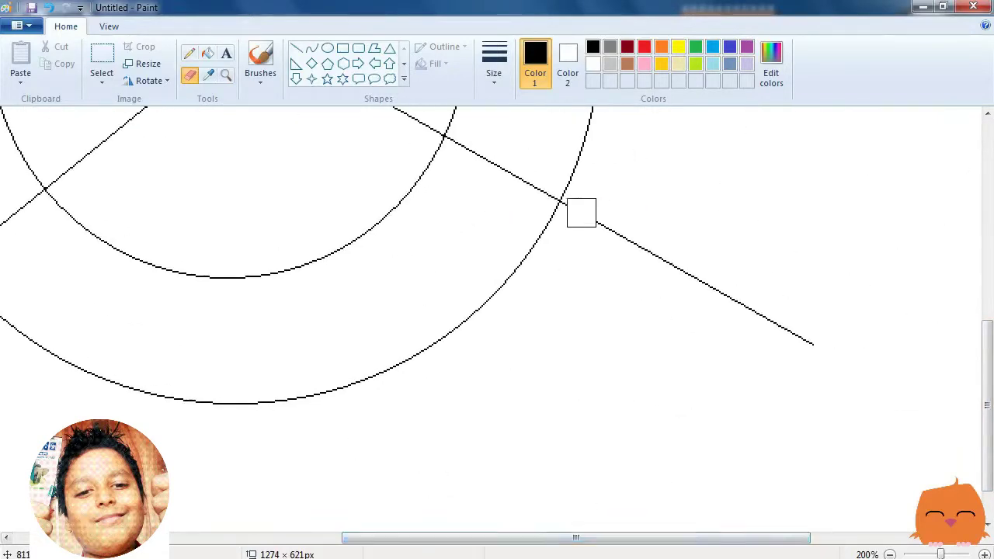
mouse_move(575, 216)
left_mouse_down()
mouse_move(738, 295)
mouse_move(918, 336)
left_mouse_up()
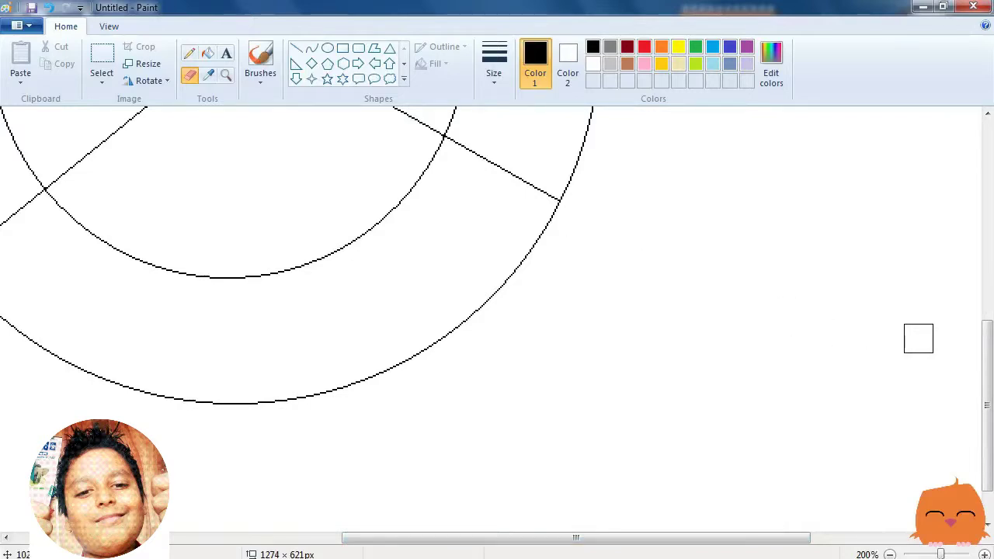
left_click_drag(986, 343, 986, 140)
mouse_move(755, 152)
left_mouse_down()
mouse_move(728, 135)
mouse_move(532, 264)
mouse_move(537, 274)
left_mouse_up()
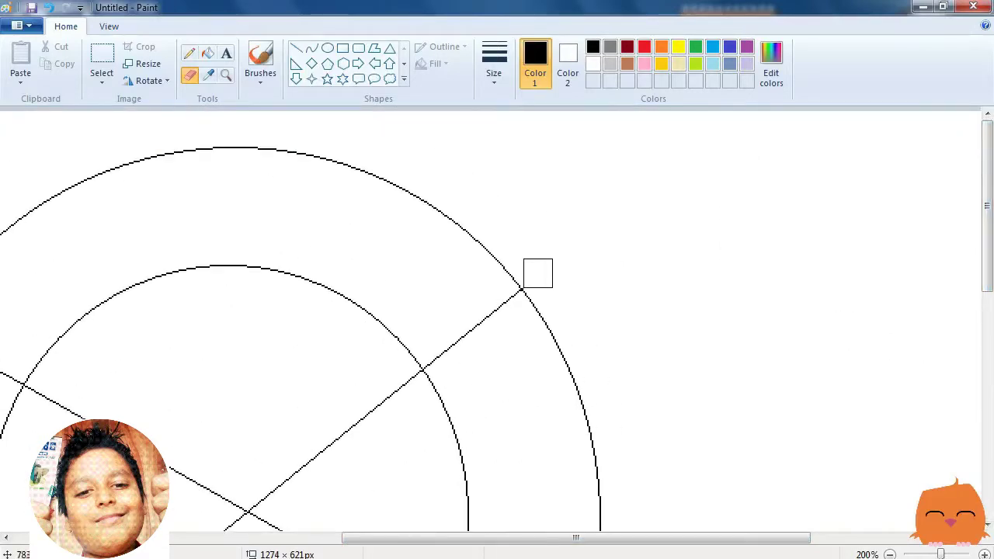
Erase the parts of the diagonal lines inside the inner circle, keeping only the four segments across the ring.
left_click_drag(492, 537, 367, 537)
mouse_move(300, 397)
left_mouse_down()
mouse_move(550, 513)
mouse_move(510, 519)
mouse_move(578, 436)
mouse_move(667, 386)
left_mouse_up()
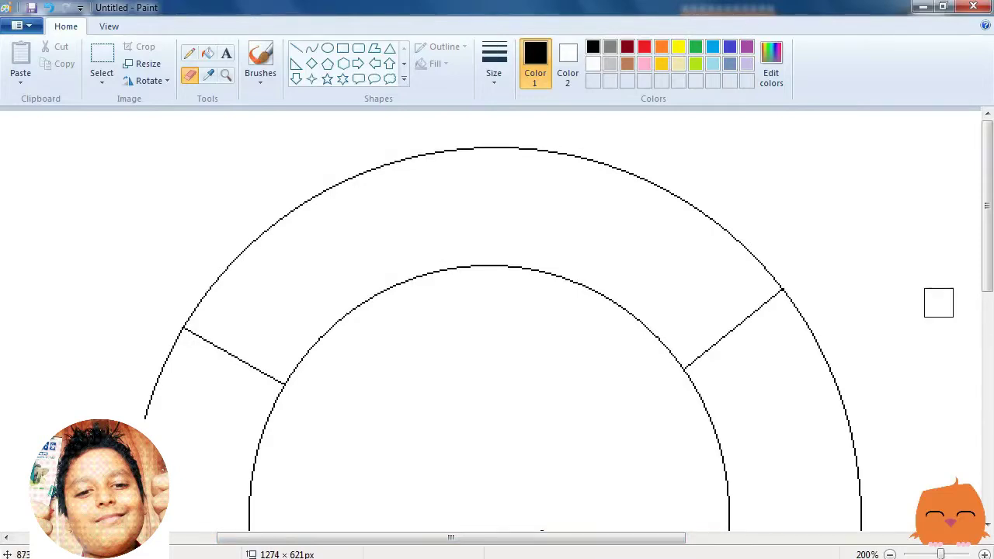
left_click_drag(987, 206, 987, 334)
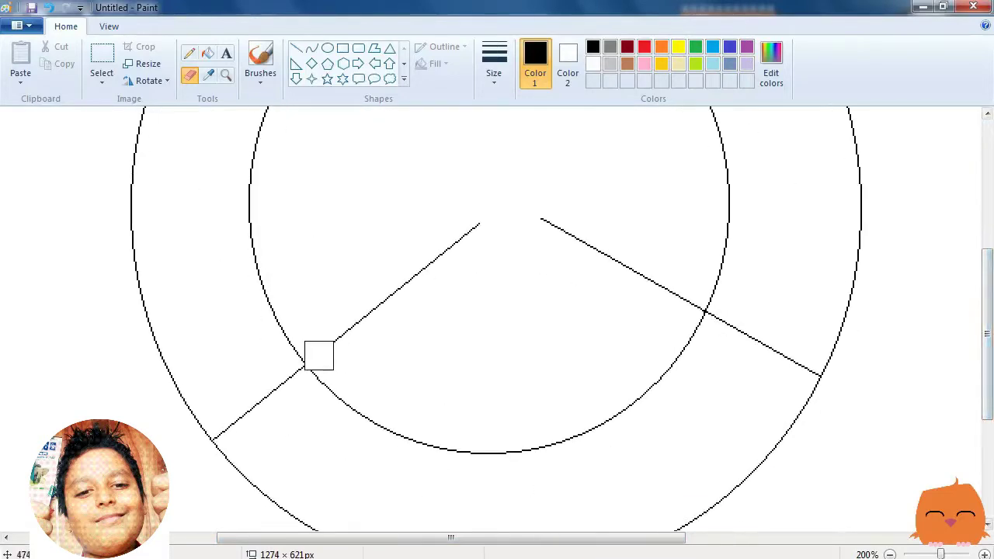
mouse_move(320, 349)
left_mouse_down()
mouse_move(487, 231)
mouse_move(545, 225)
mouse_move(684, 295)
left_mouse_up()
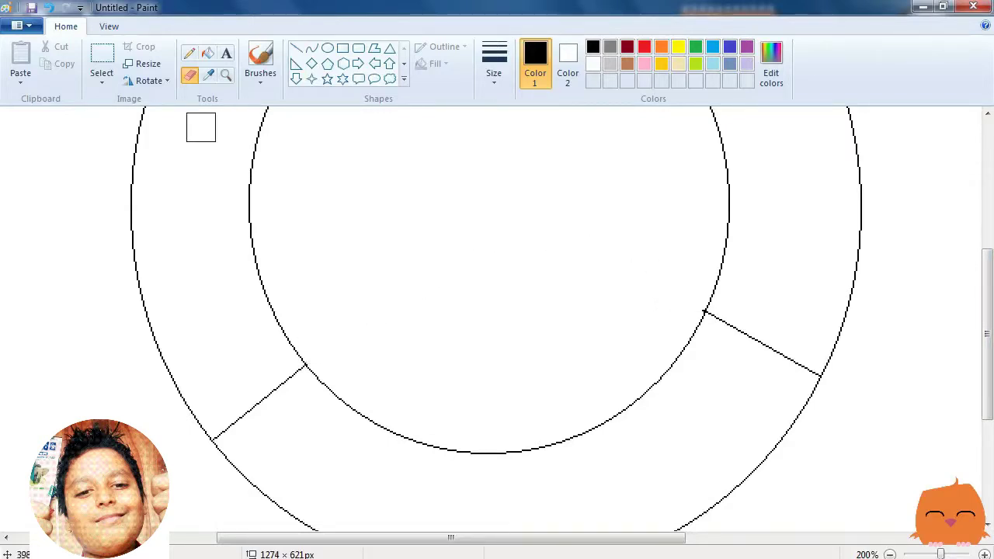
Draw a horizontal rectangle from inside the inner circle to the right edge of the outer circle, between the two right-hand dividers.
left_click(226, 74)
right_click(334, 163)
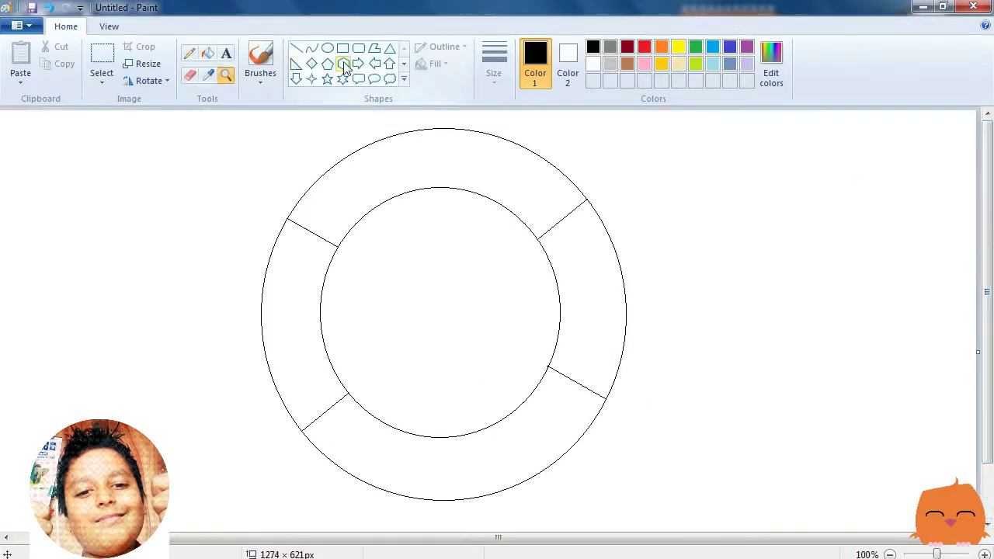
left_click(621, 346)
left_click(343, 48)
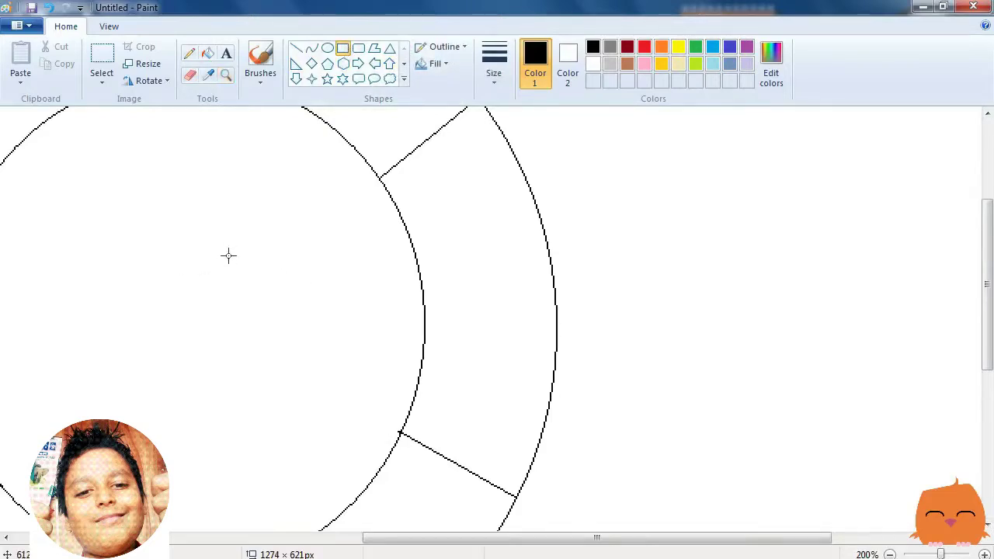
left_click_drag(233, 257, 556, 370)
left_click(676, 326)
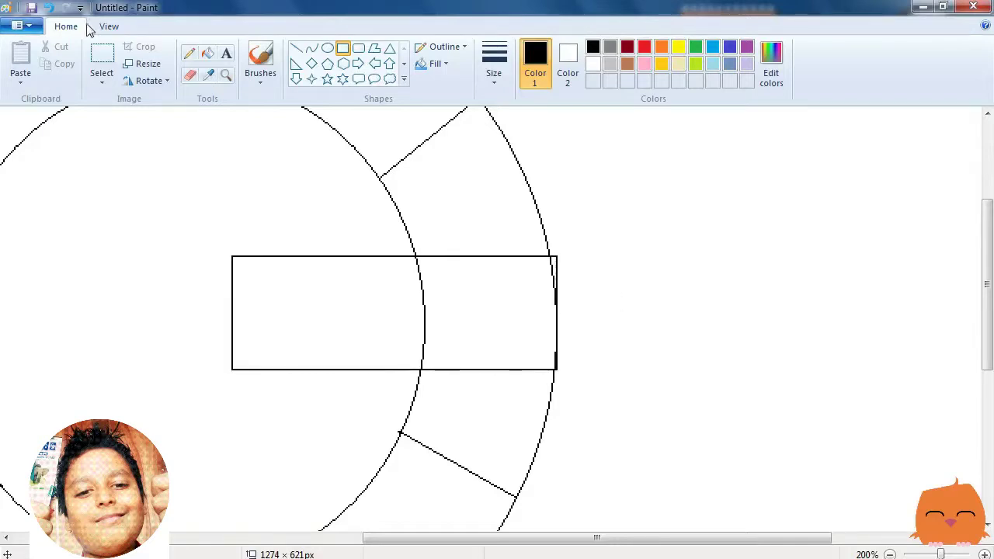
Erase the arcs of the inner and outer circles that run through the rectangle.
left_click(190, 76)
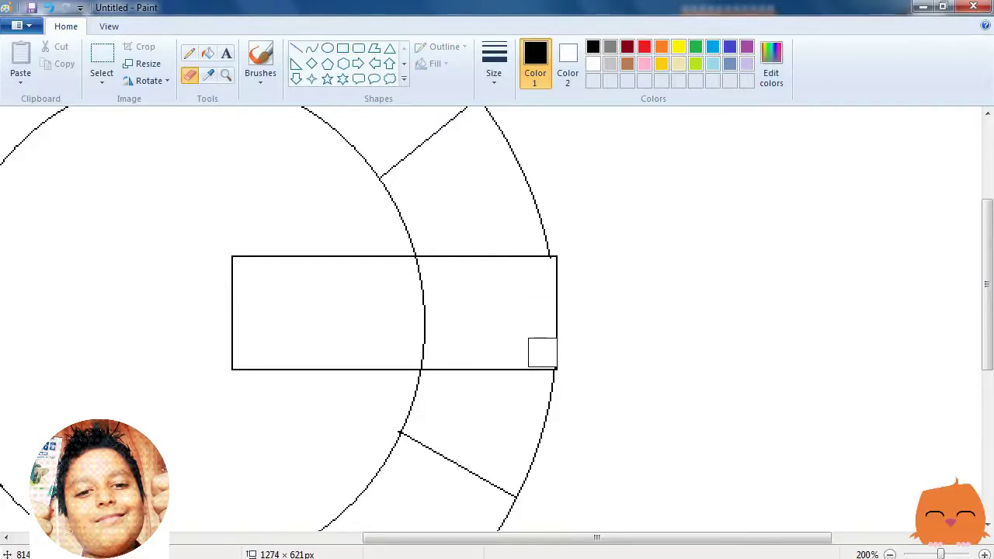
left_click(542, 355)
left_click_drag(418, 271, 414, 352)
Erase the rectangle's straight right edge, leaving its right end open.
left_click(295, 48)
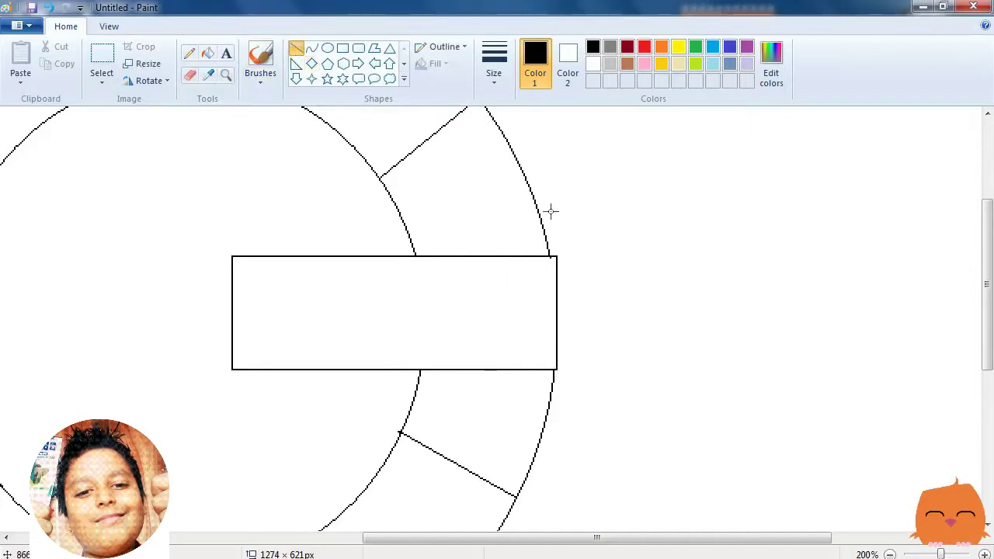
left_click(312, 48)
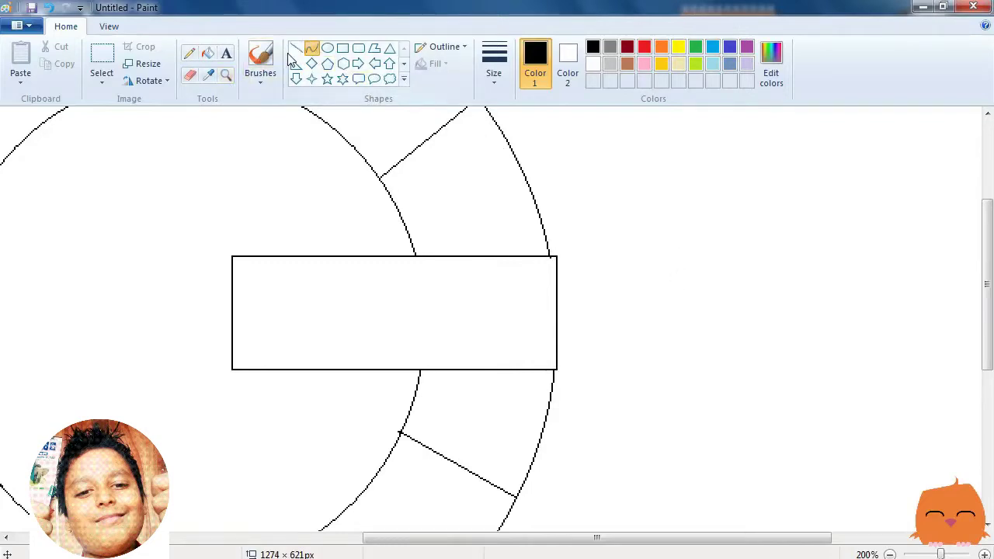
left_click(189, 81)
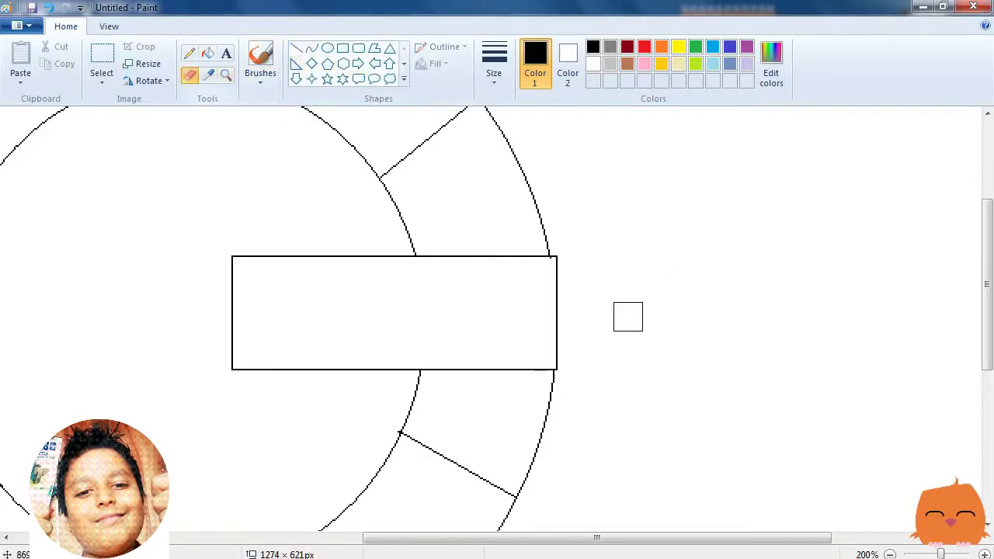
left_click_drag(565, 269, 568, 355)
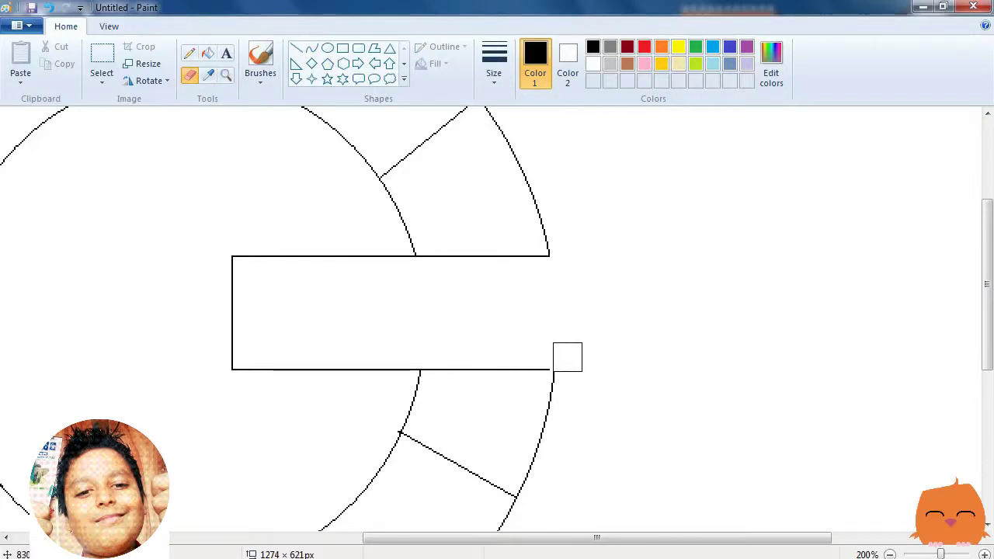
Close the rectangle's open right end with a curve bent slightly outward to continue the outer circle's arc.
left_click(312, 48)
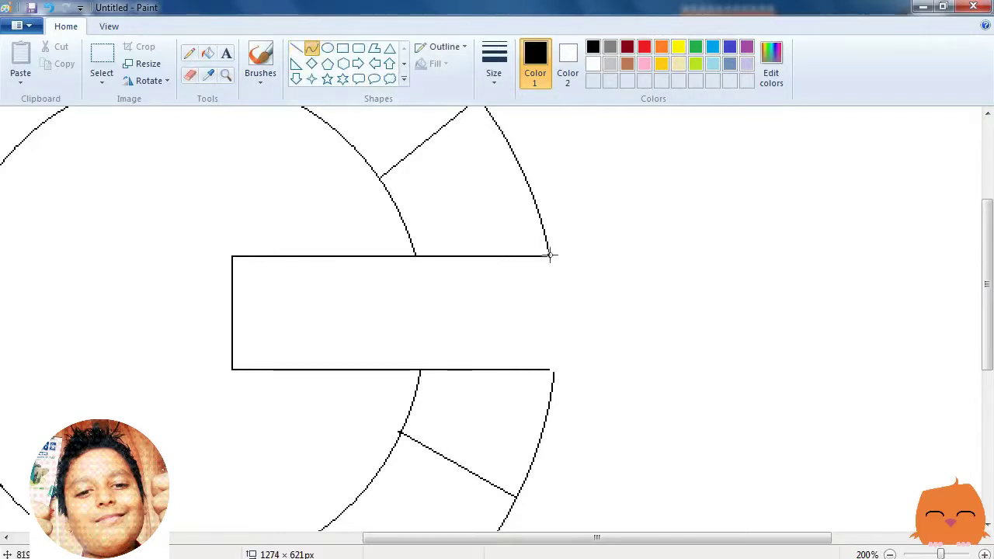
left_click_drag(548, 255, 553, 371)
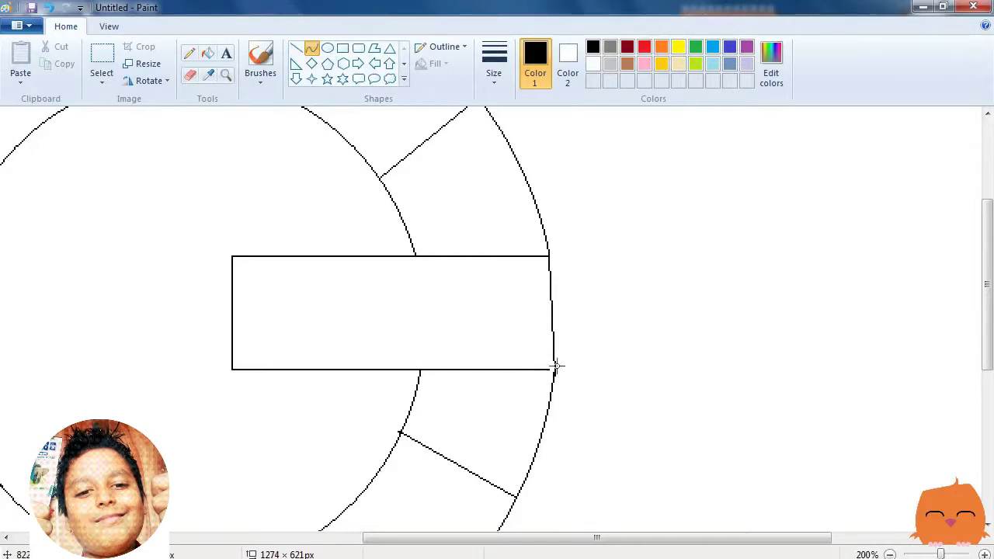
left_click_drag(551, 276, 558, 354)
left_click(624, 336)
left_click(295, 48)
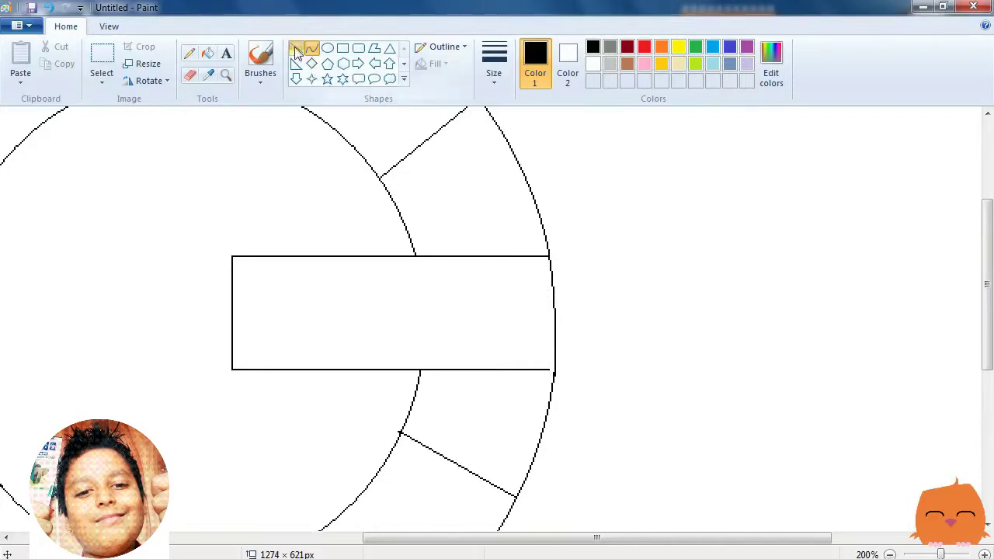
left_click(555, 370)
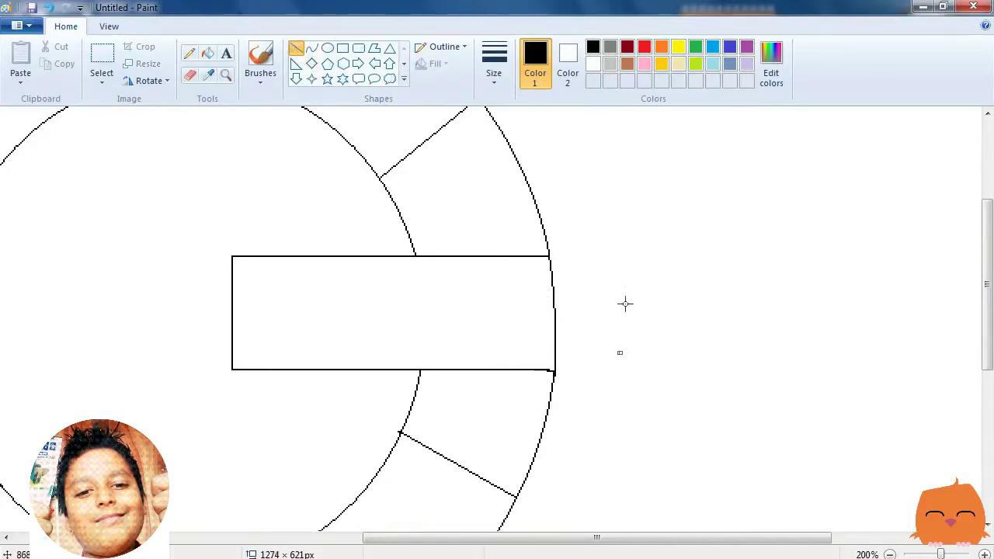
key("ctrl+z")
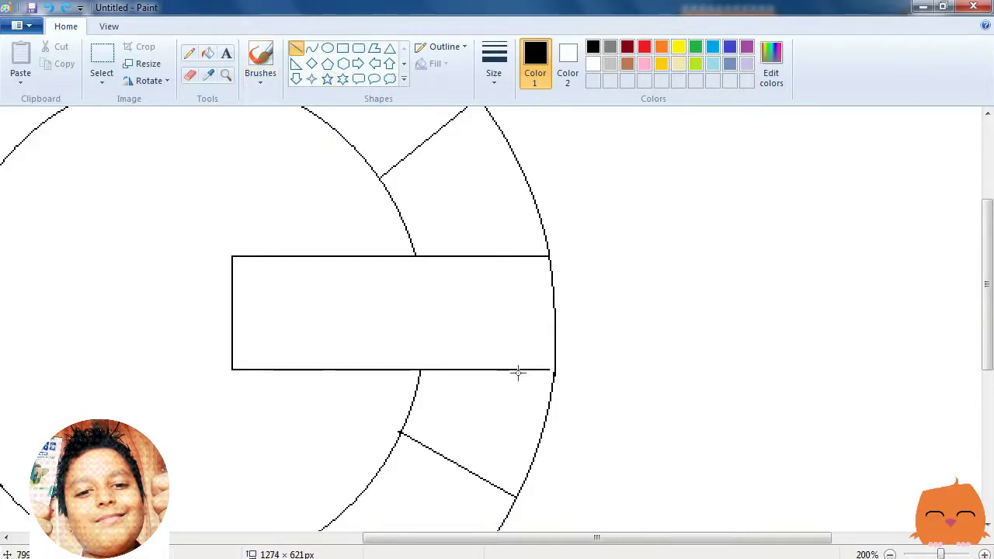
left_click_drag(510, 370, 556, 370)
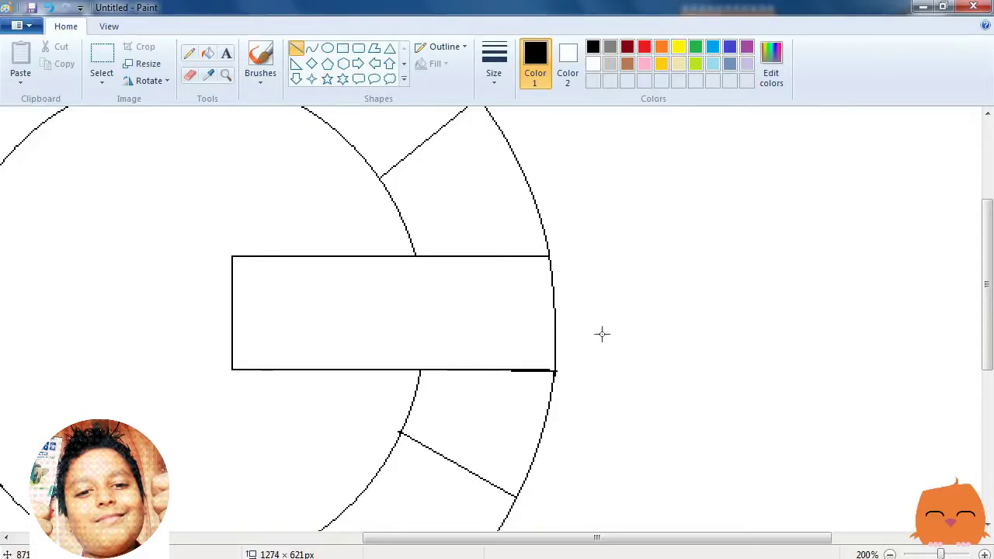
left_click_drag(499, 369, 553, 380)
key("ctrl+z")
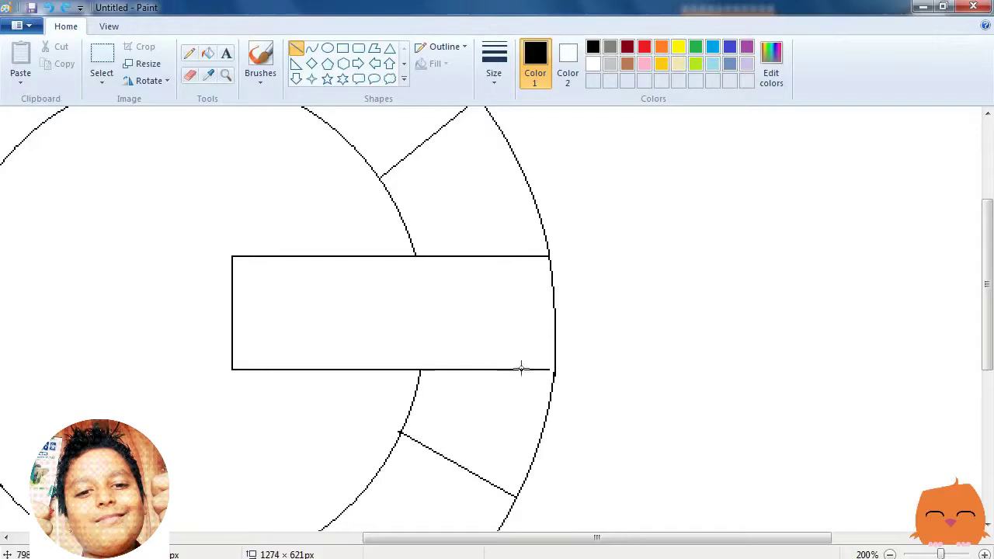
left_click_drag(542, 371, 552, 380)
key("ctrl+z")
Bridge the small gap between the rectangle's bottom edge and the outer curve with a short straight line at 300% zoom.
left_click(225, 75)
left_click(625, 415)
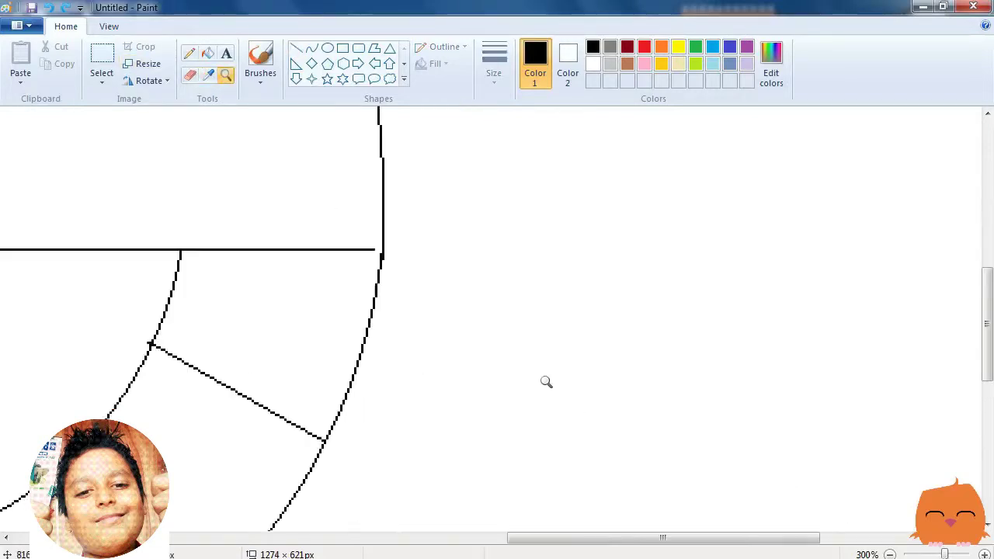
left_click(297, 49)
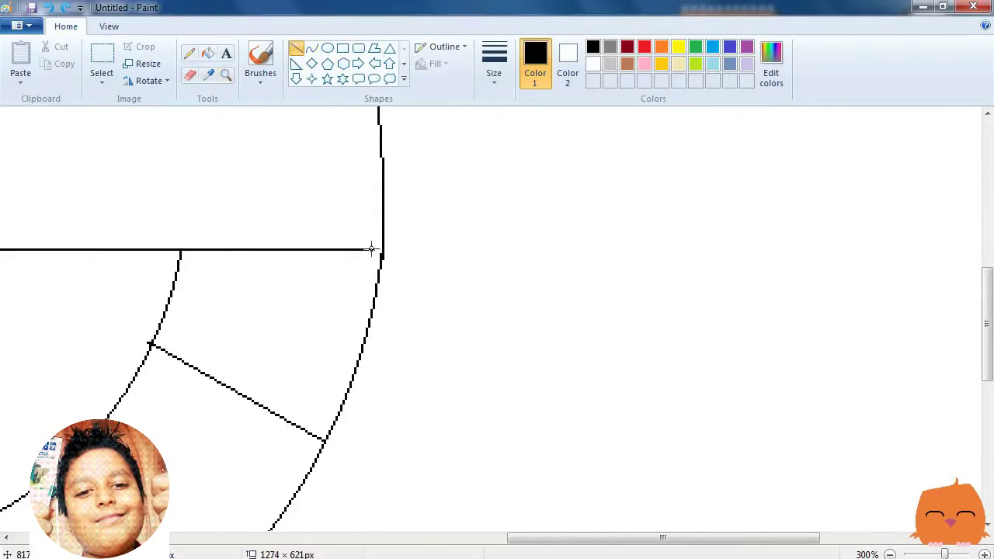
left_click(148, 34)
left_click(223, 78)
right_click(397, 228)
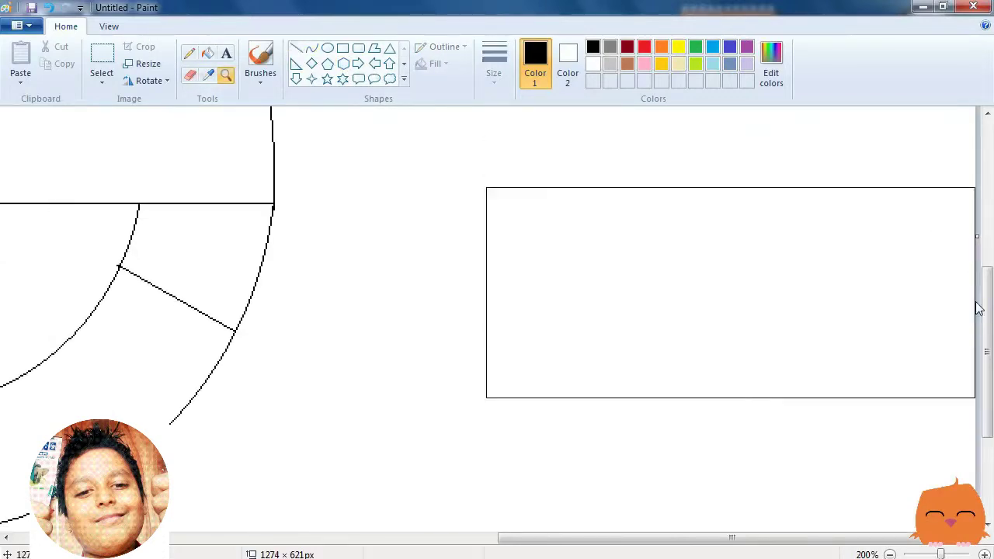
Erase the part of the rectangle's bottom edge that crosses the ring between the inner and outer circles.
scroll(834, 339, "up", 3)
left_click_drag(584, 535, 416, 528)
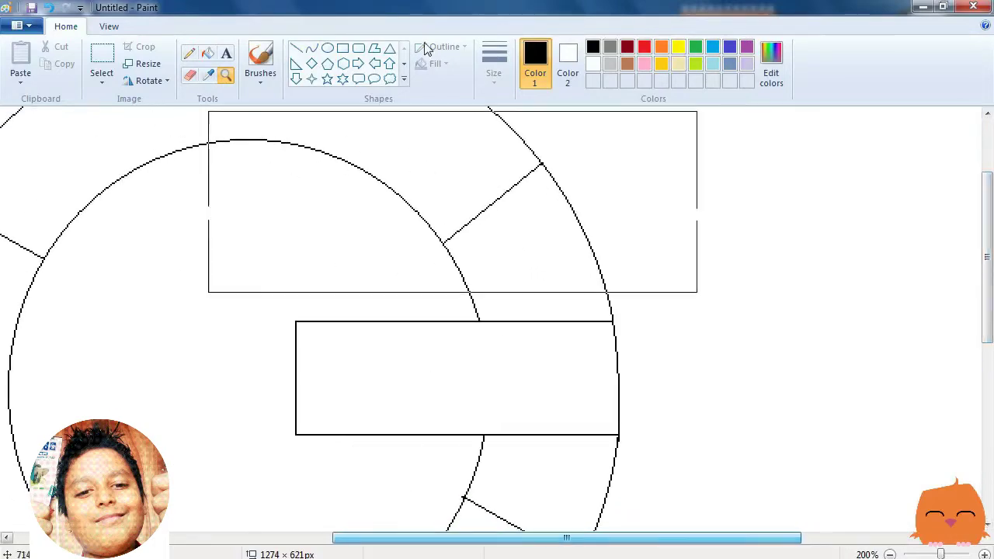
left_click(190, 75)
left_click_drag(990, 270, 992, 295)
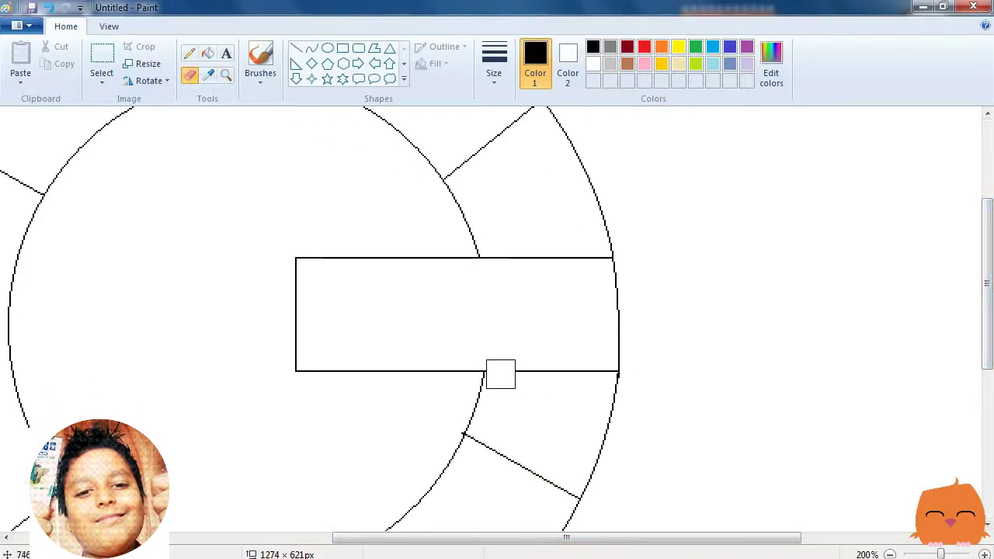
left_click_drag(498, 371, 601, 366)
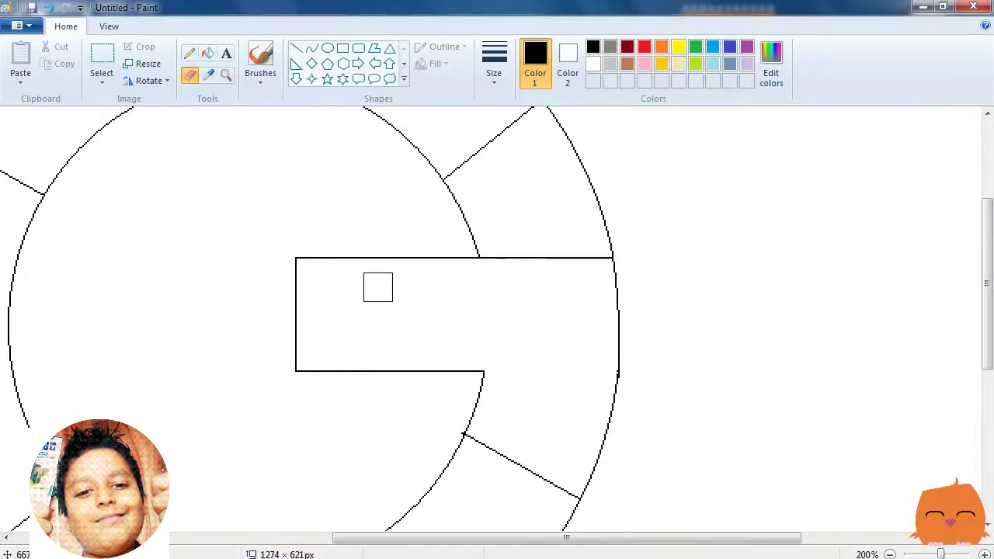
Erase both circle arcs between the upper-right divider and the rectangle's top edge to open the G shape.
left_click_drag(988, 283, 988, 225)
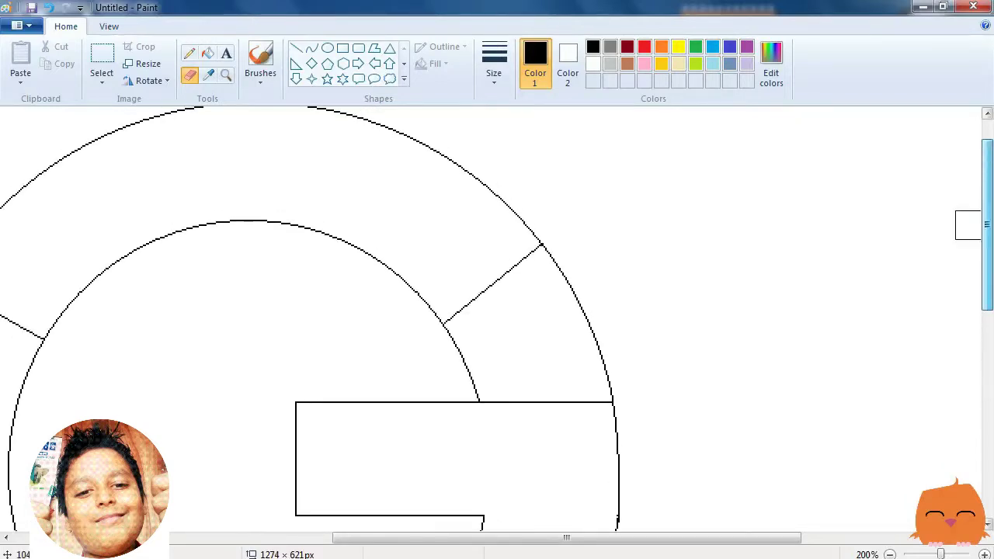
mouse_move(479, 387)
left_mouse_down()
mouse_move(458, 339)
mouse_move(542, 298)
mouse_move(552, 251)
mouse_move(609, 376)
left_mouse_up()
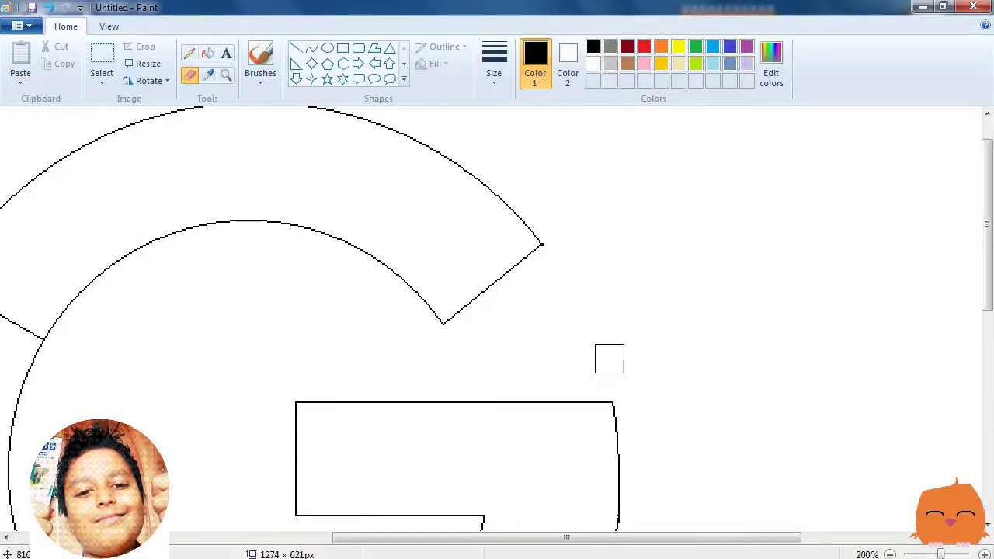
left_click_drag(987, 250, 988, 311)
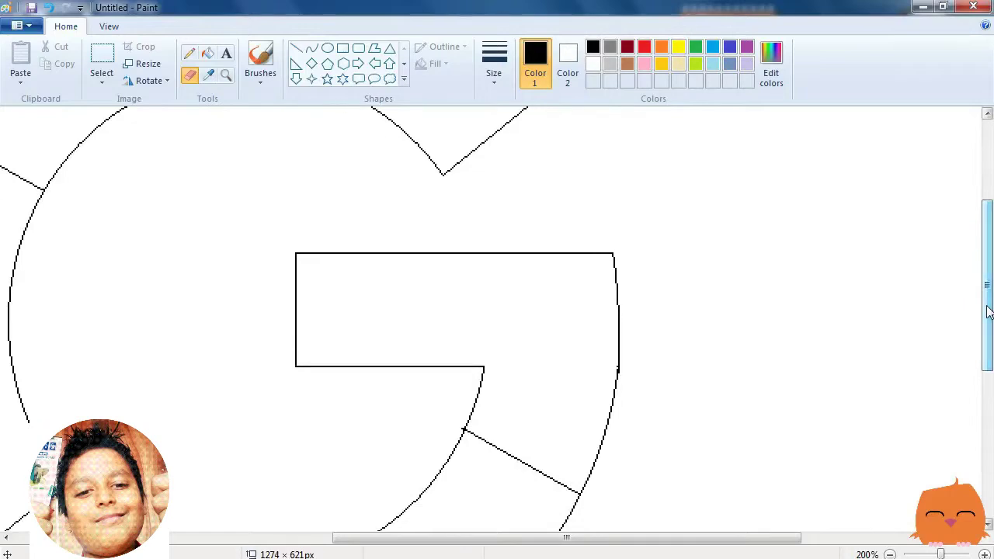
left_click(225, 75)
right_click(349, 291)
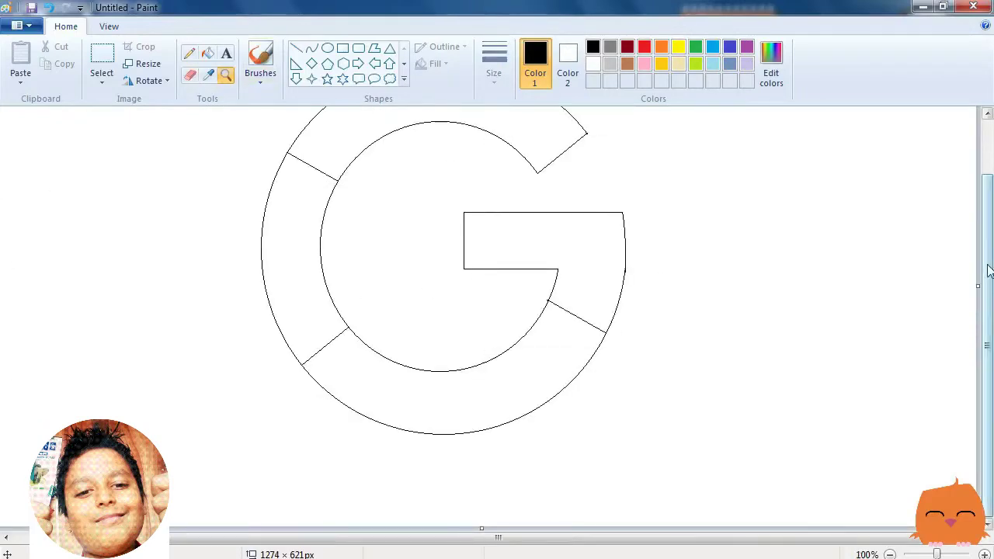
Add a lighter custom red (RGB 239, 58, 68) to the palette and fill the G's top arc segment with it.
left_click_drag(988, 253, 987, 196)
left_click(207, 53)
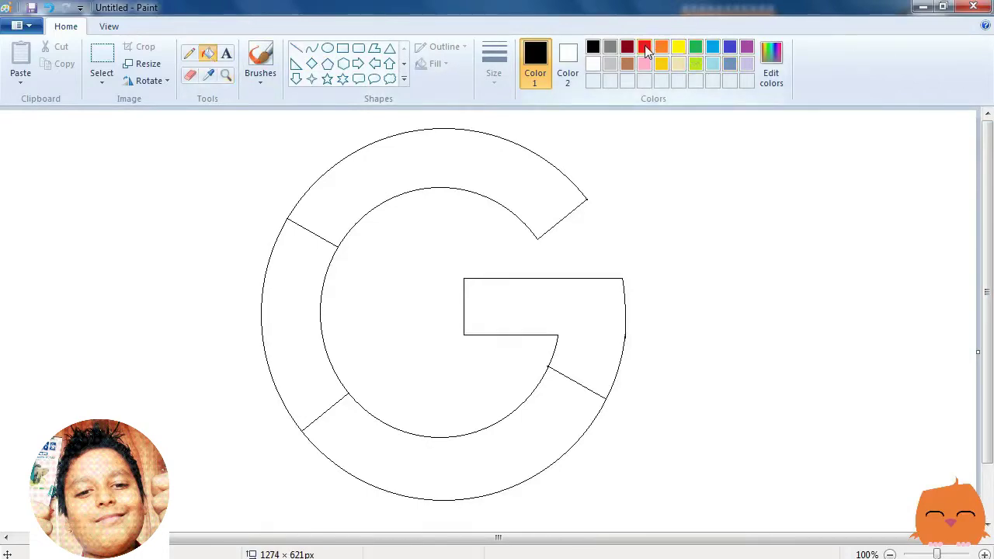
left_click(644, 48)
left_click(773, 57)
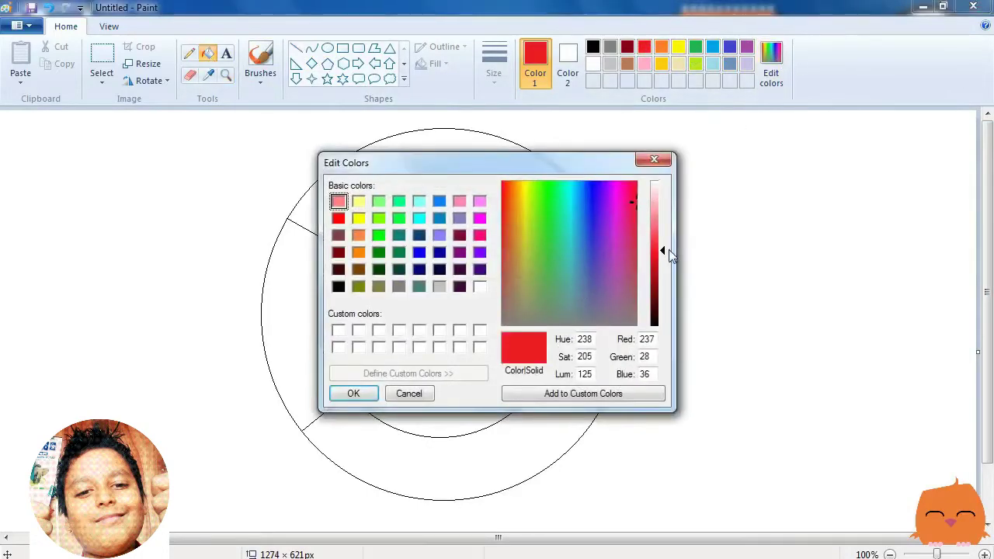
left_click_drag(664, 253, 660, 238)
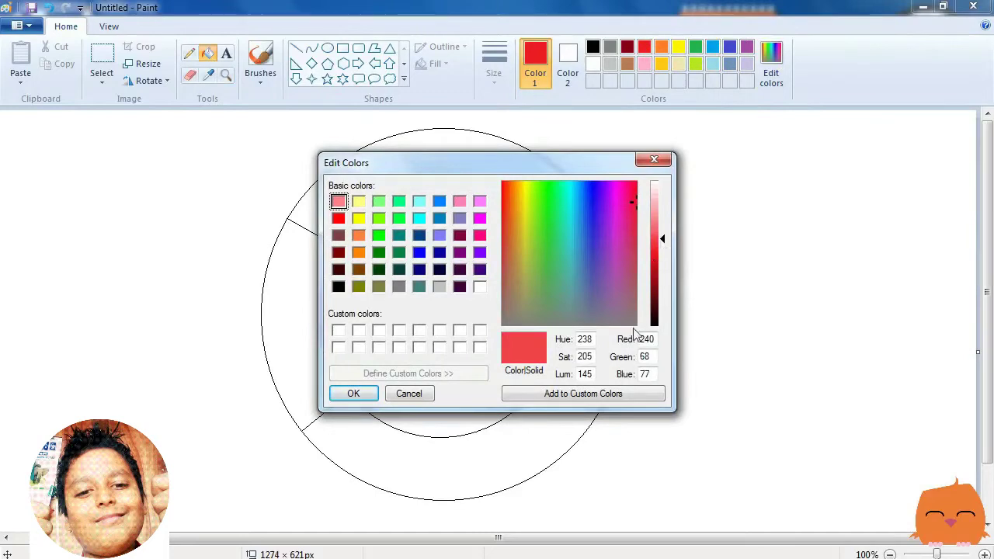
left_click_drag(663, 238, 665, 243)
left_click(627, 393)
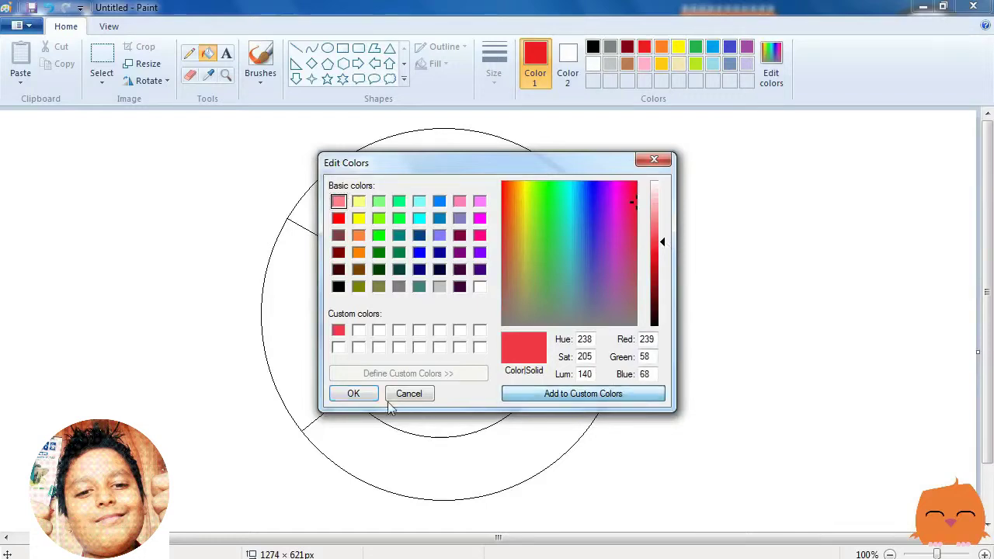
left_click(371, 397)
left_click(507, 180)
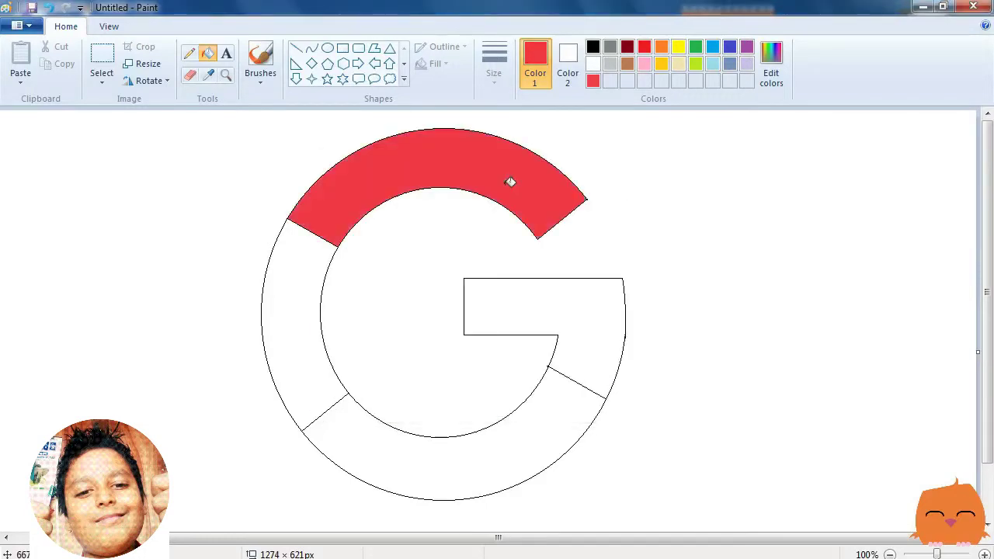
Fill the G's left segment with yellow, the bottom segment with green, and the horizontal bar with its adjoining curve with light blue.
left_click(675, 50)
left_click(304, 279)
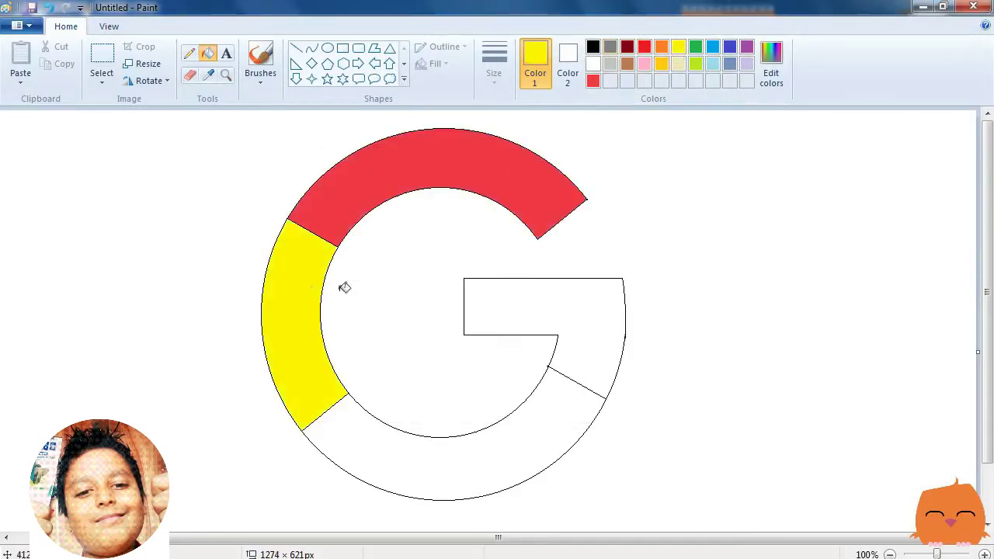
left_click(694, 51)
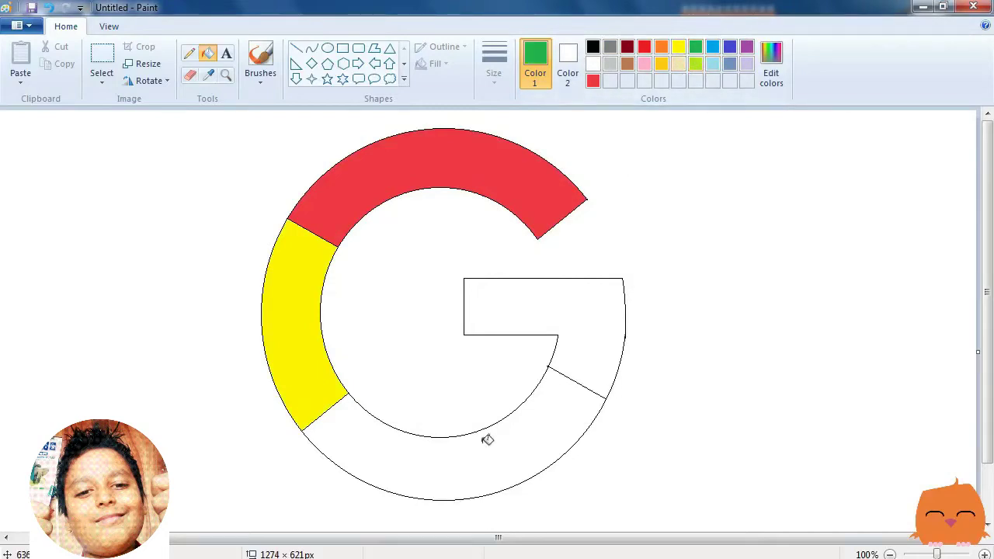
left_click(487, 438)
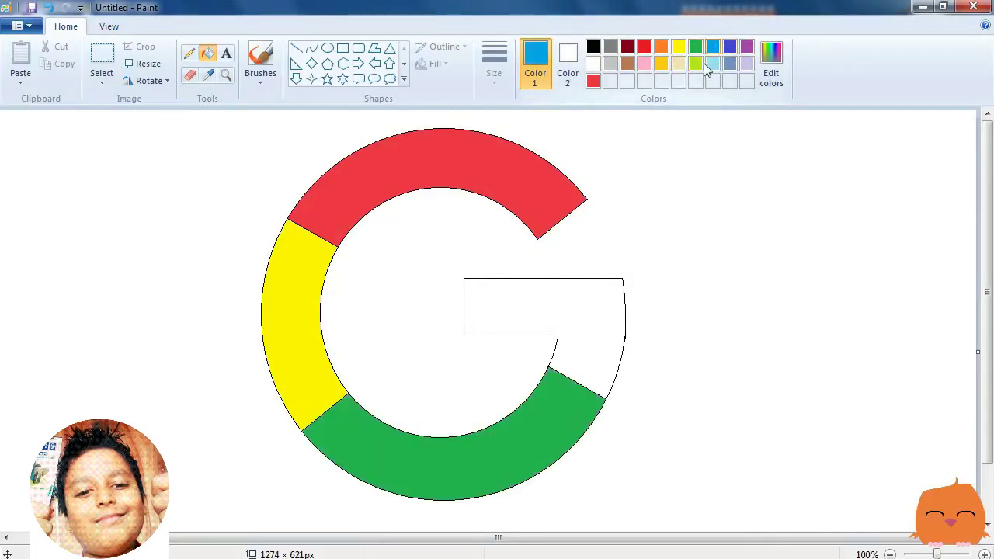
left_click(594, 303)
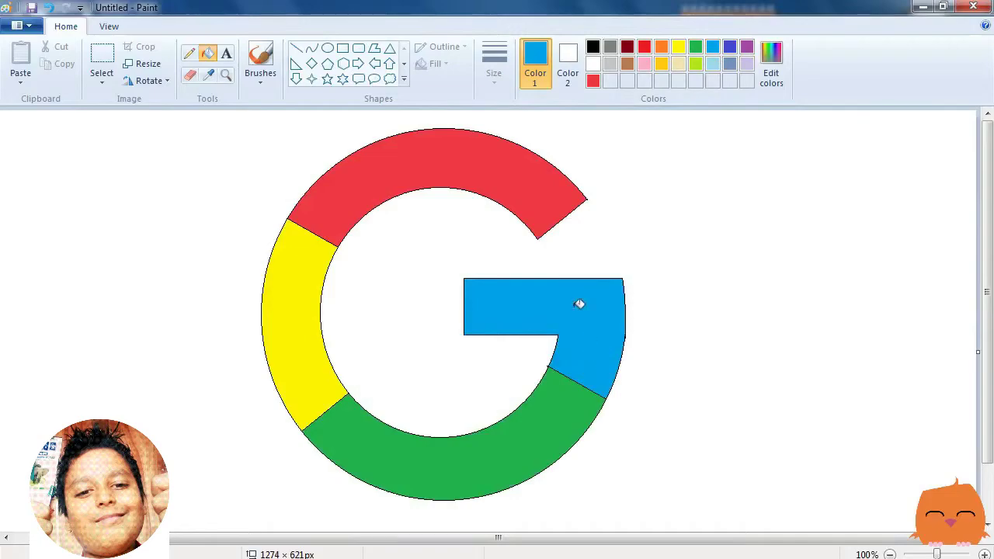